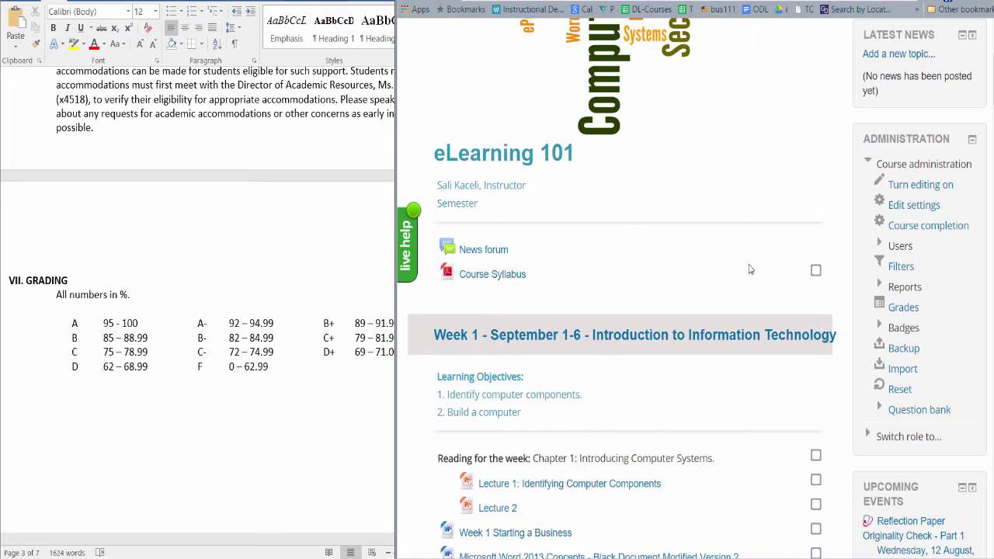
Open the test course's gradebook grader report listing all participants.
{"action": "scroll", "coordinate": [789, 216], "scroll_direction": "up", "scroll_amount": 3}
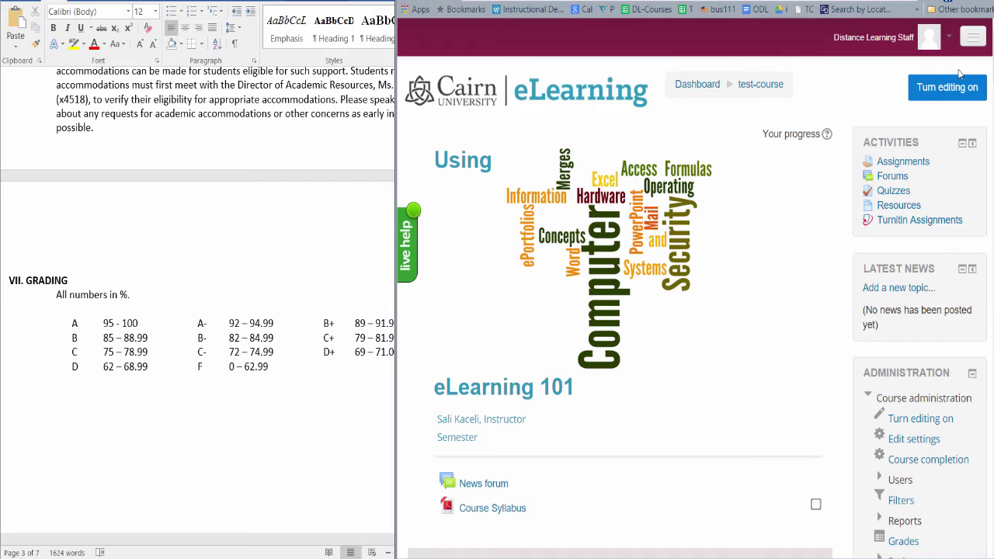
{"action": "left_click", "coordinate": [936, 99]}
{"action": "scroll", "coordinate": [850, 233], "scroll_direction": "down", "scroll_amount": 3}
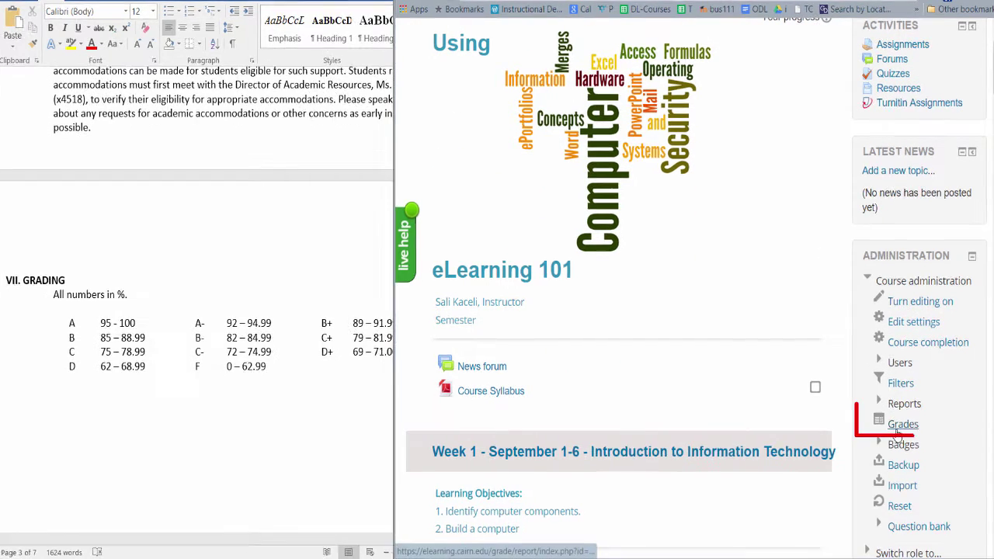
{"action": "left_click", "coordinate": [890, 428]}
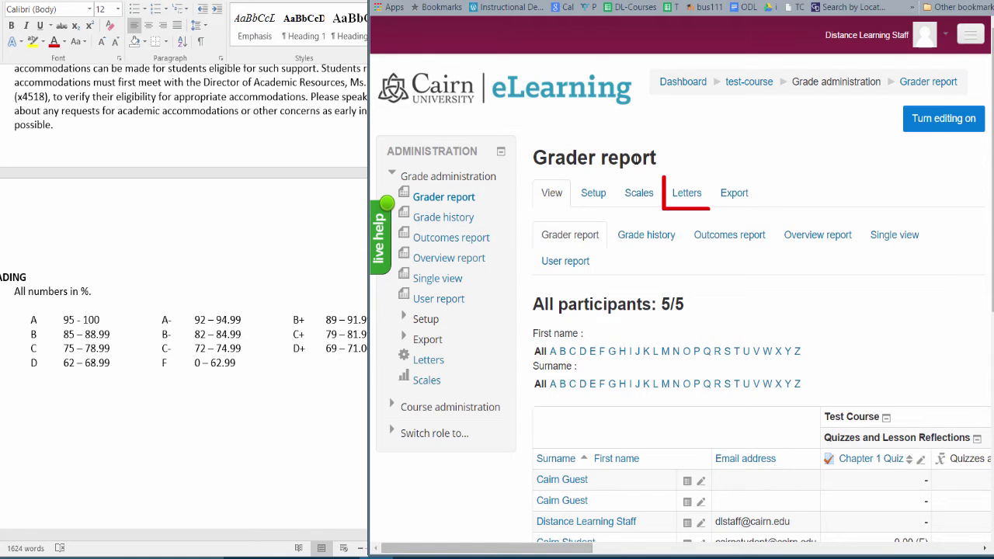
Bring up the course's Grade letters page showing default boundaries such as A at 93–100%.
{"action": "left_click_drag", "start_coordinate": [658, 159], "coordinate": [532, 158]}
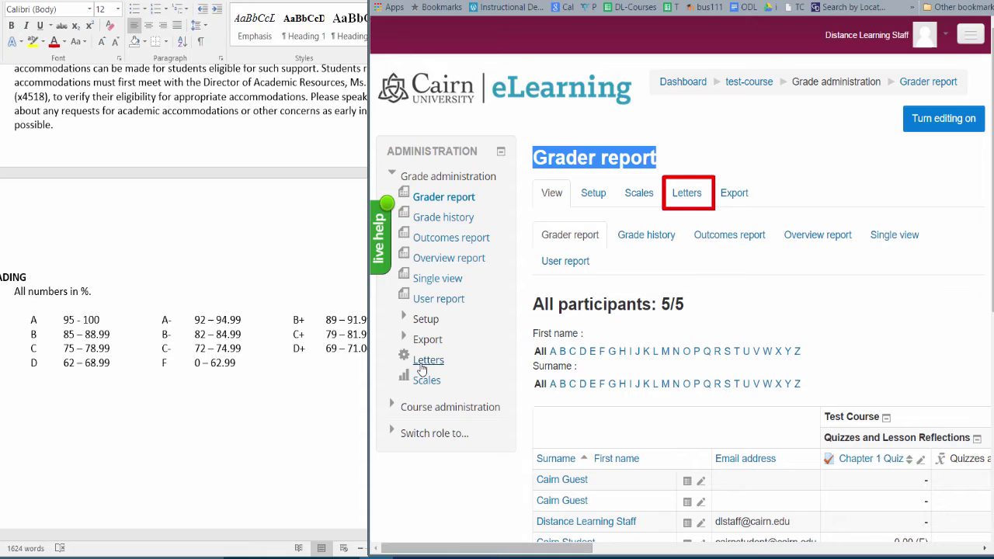
{"action": "left_click_drag", "start_coordinate": [392, 346], "coordinate": [423, 369]}
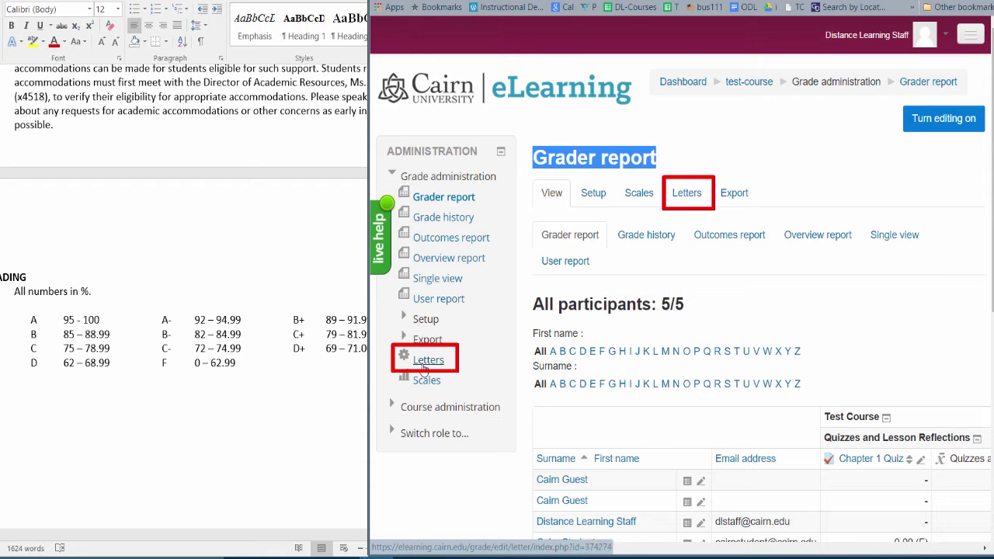
{"action": "left_click", "coordinate": [686, 201]}
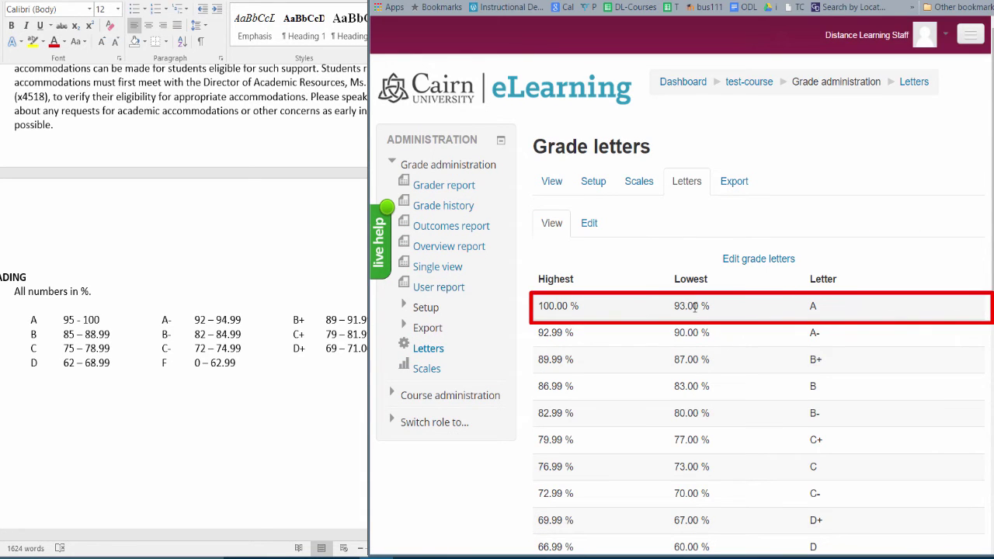
Compare the syllabus grading scale (A- 92–94.99, F 0–62.99) with Moodle's default grade letters.
{"action": "left_click_drag", "start_coordinate": [697, 306], "coordinate": [664, 306]}
{"action": "left_click", "coordinate": [633, 322]}
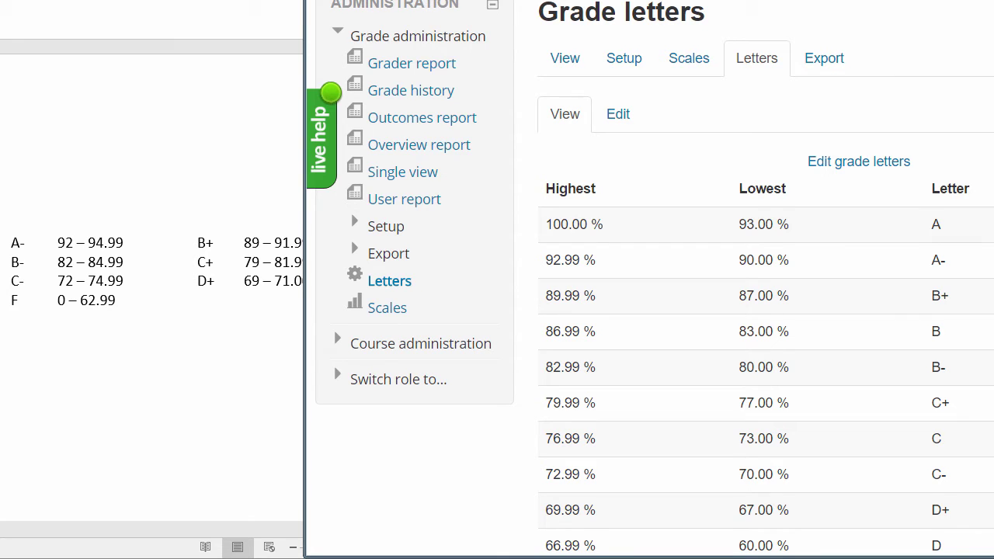
{"action": "scroll", "coordinate": [51, 211], "scroll_direction": "up", "scroll_amount": 3}
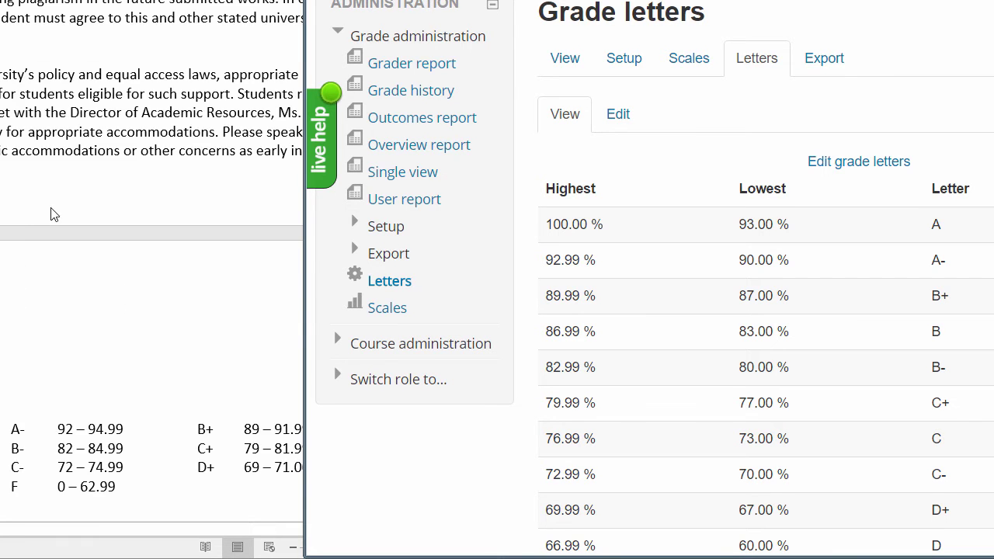
{"action": "scroll", "coordinate": [17, 247], "scroll_direction": "up", "scroll_amount": 4}
{"action": "scroll", "coordinate": [11, 264], "scroll_direction": "down", "scroll_amount": 4}
{"action": "scroll", "coordinate": [9, 266], "scroll_direction": "down", "scroll_amount": 2}
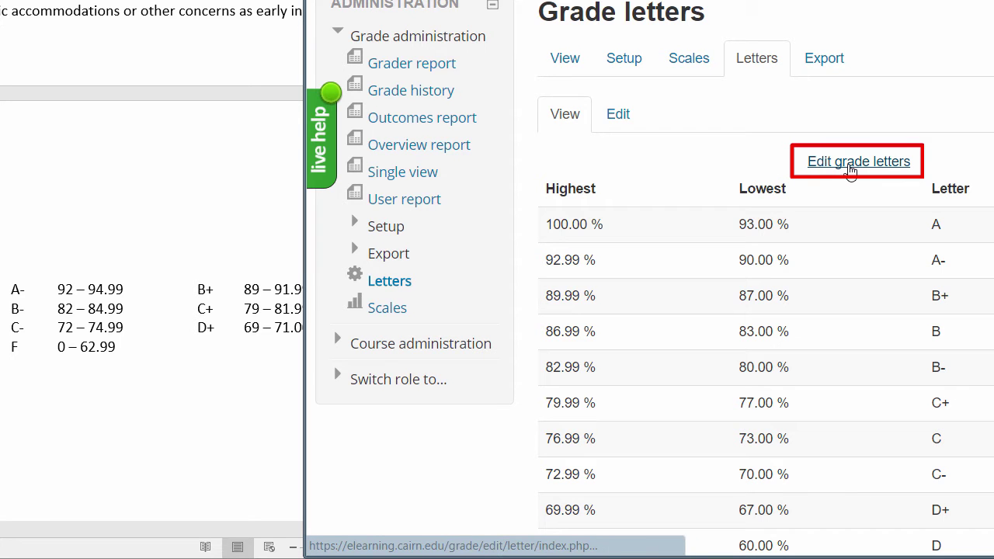
Enable Override site defaults in the grade letters form and set the A boundary to 95.
{"action": "left_click", "coordinate": [848, 166]}
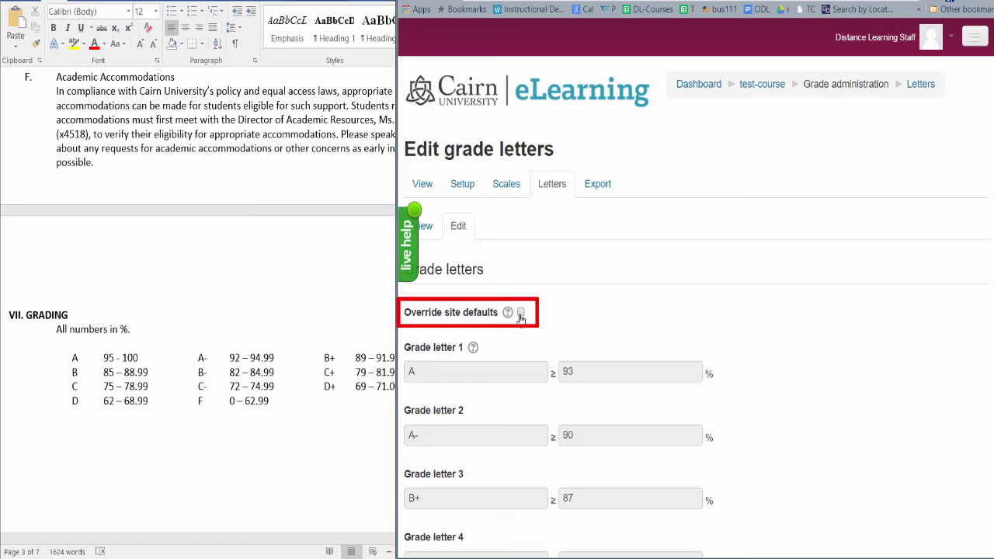
{"action": "left_click", "coordinate": [520, 312]}
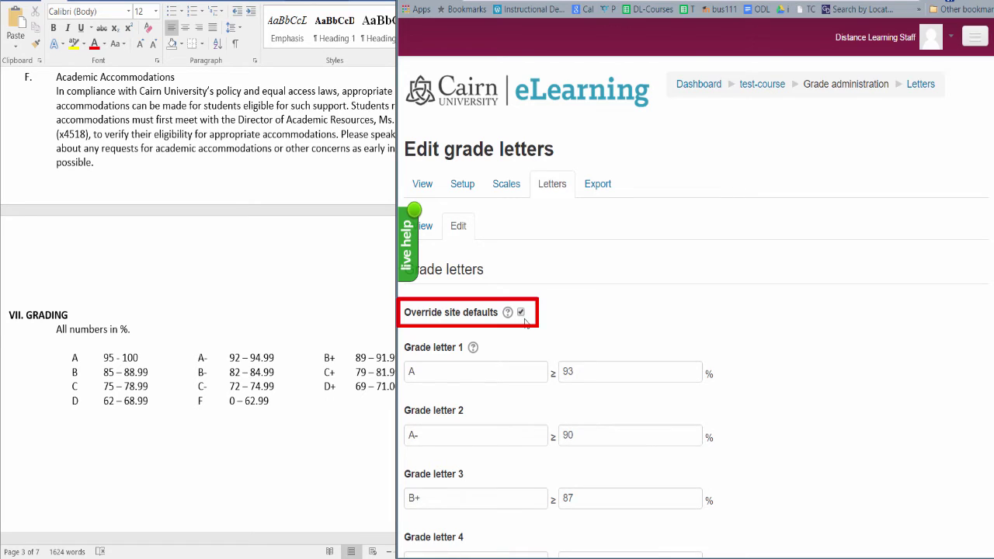
{"action": "left_click", "coordinate": [579, 376]}
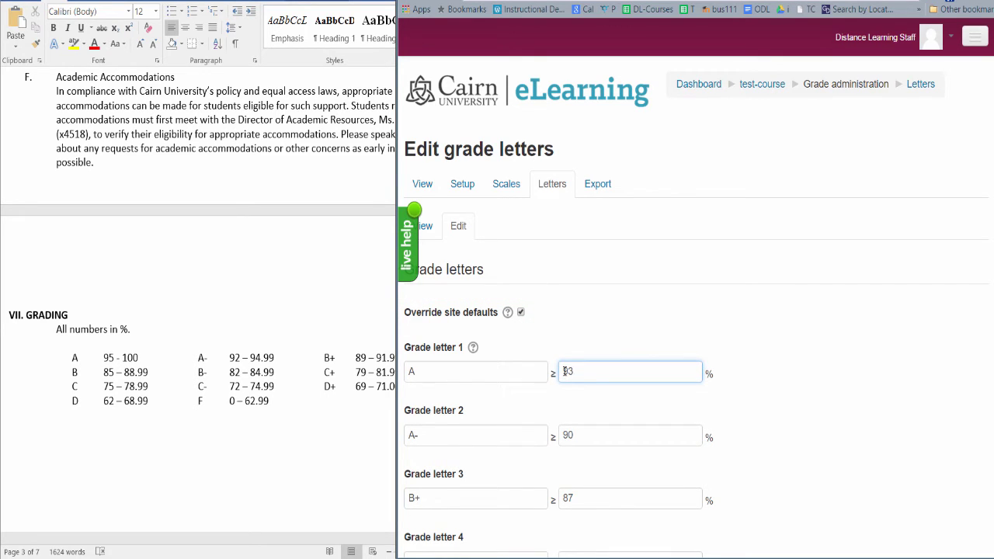
{"action": "double_click", "coordinate": [566, 372]}
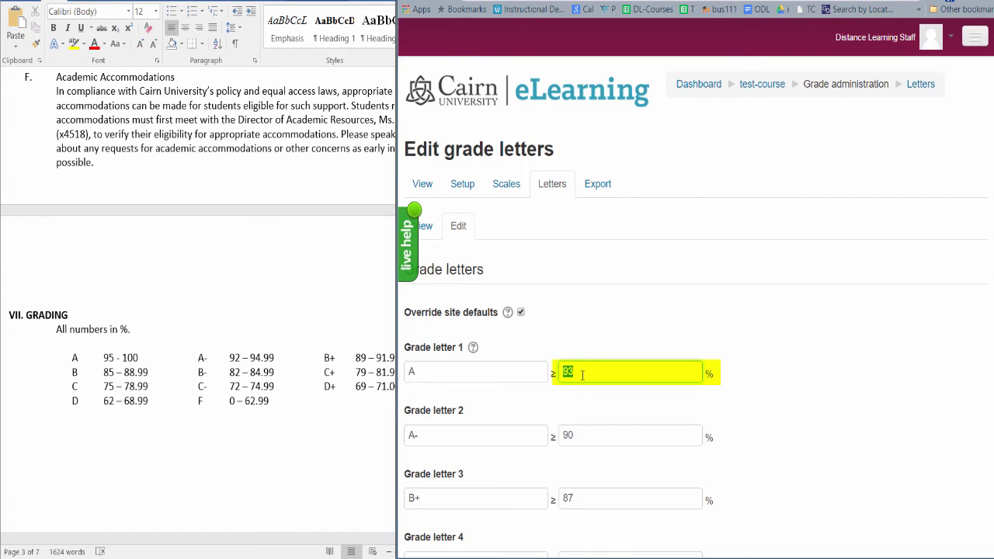
{"action": "type", "text": "9"}
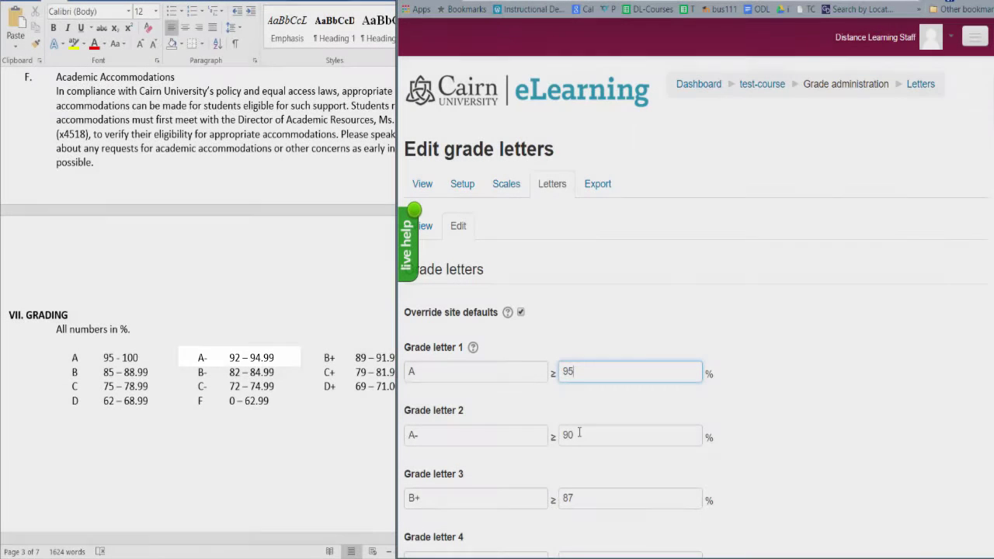
Change the A- boundary from 90 to 92 and the B+ boundary from 87 to 85.
{"action": "left_click", "coordinate": [585, 439]}
{"action": "left_click_drag", "start_coordinate": [585, 440], "coordinate": [561, 436]}
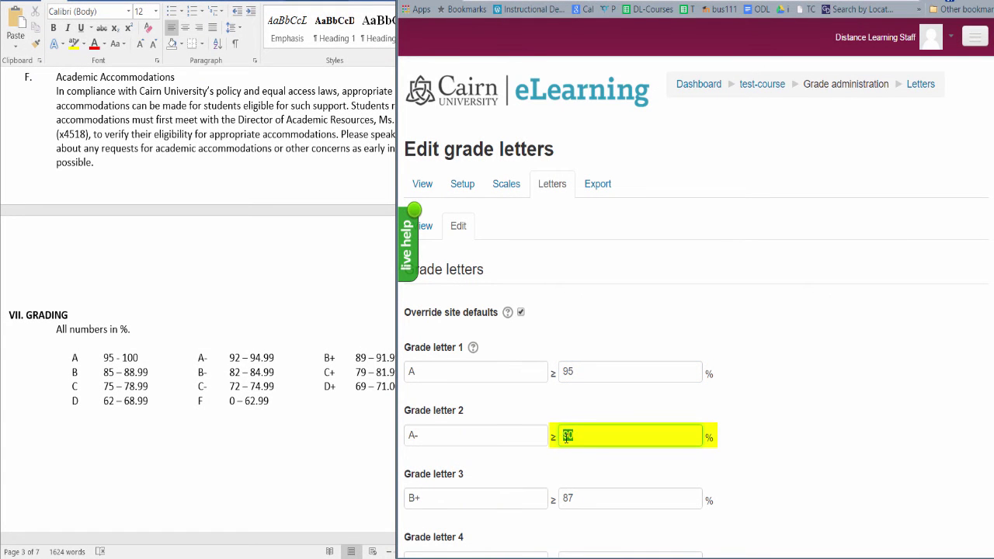
{"action": "type", "text": "92"}
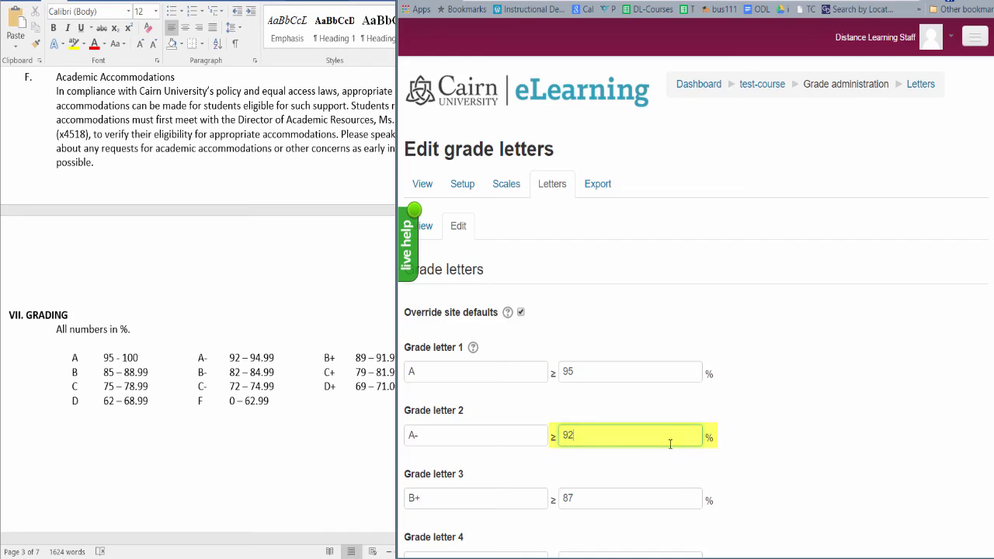
{"action": "scroll", "coordinate": [537, 449], "scroll_direction": "down", "scroll_amount": 1}
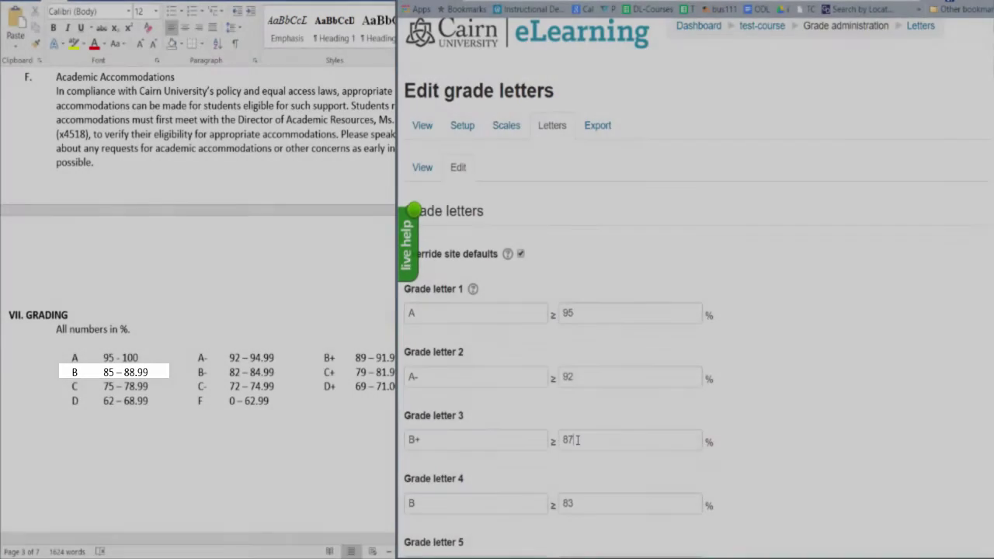
{"action": "left_click", "coordinate": [576, 439]}
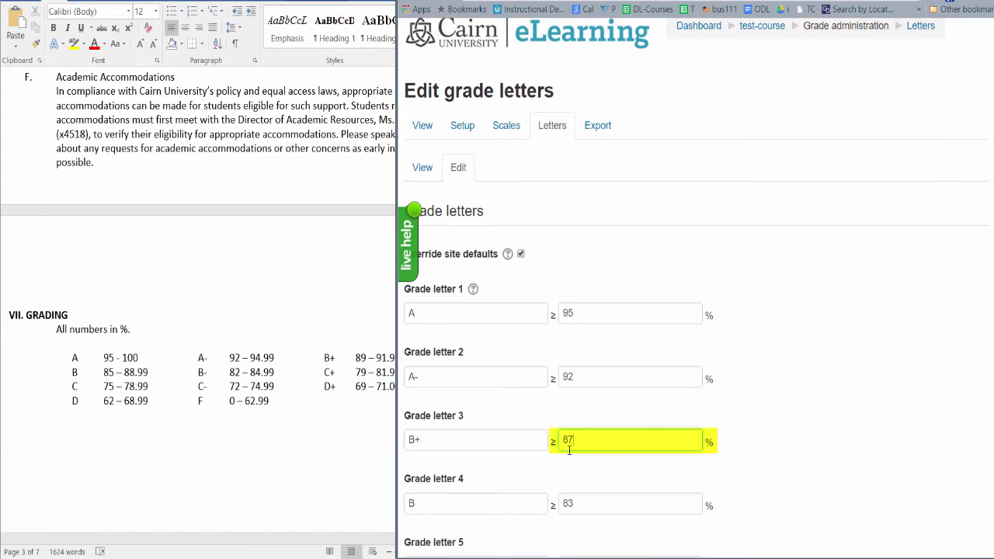
{"action": "key", "text": "BackSpace"}
{"action": "type", "text": "5"}
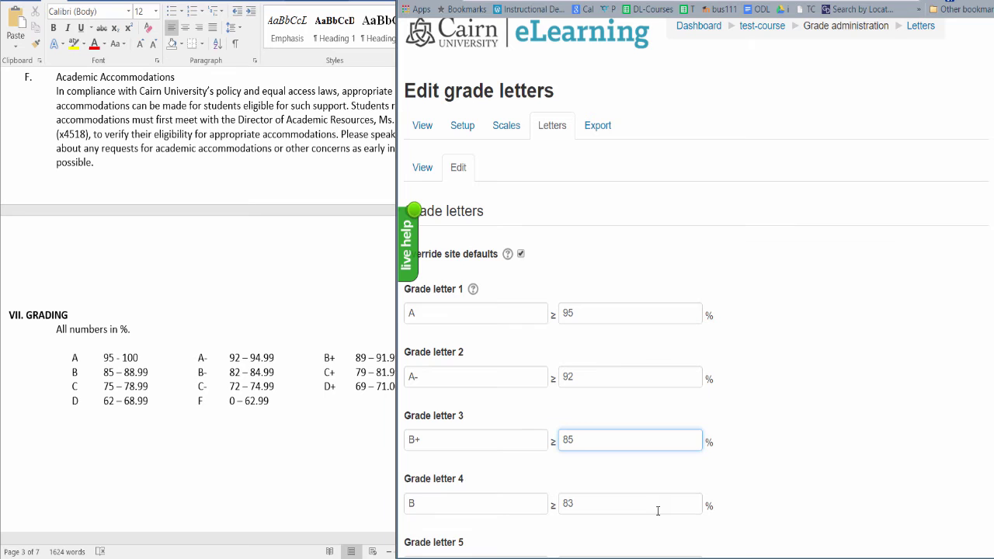
Set the B letter's boundary to 82.
{"action": "left_click", "coordinate": [600, 505]}
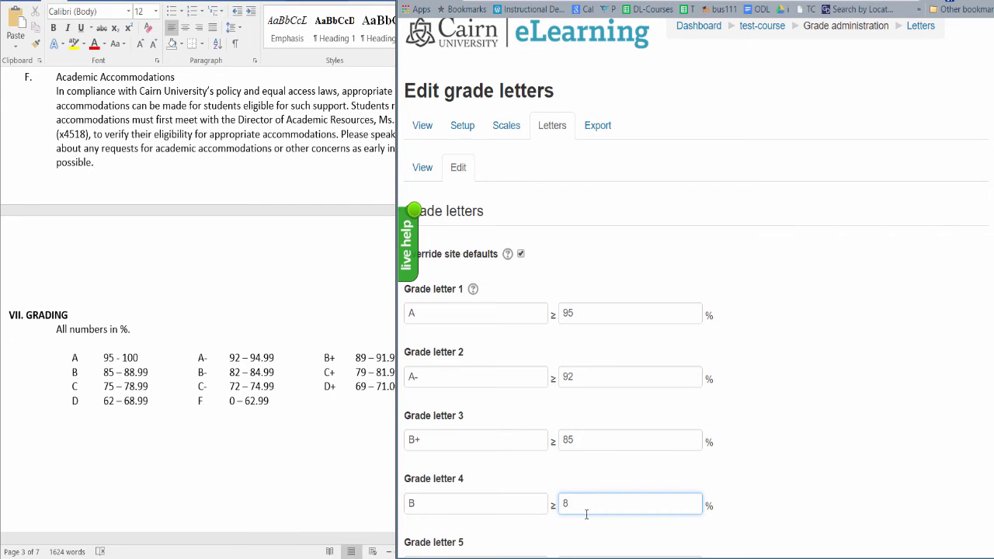
{"action": "type", "text": "2"}
{"action": "scroll", "coordinate": [761, 497], "scroll_direction": "down", "scroll_amount": 1}
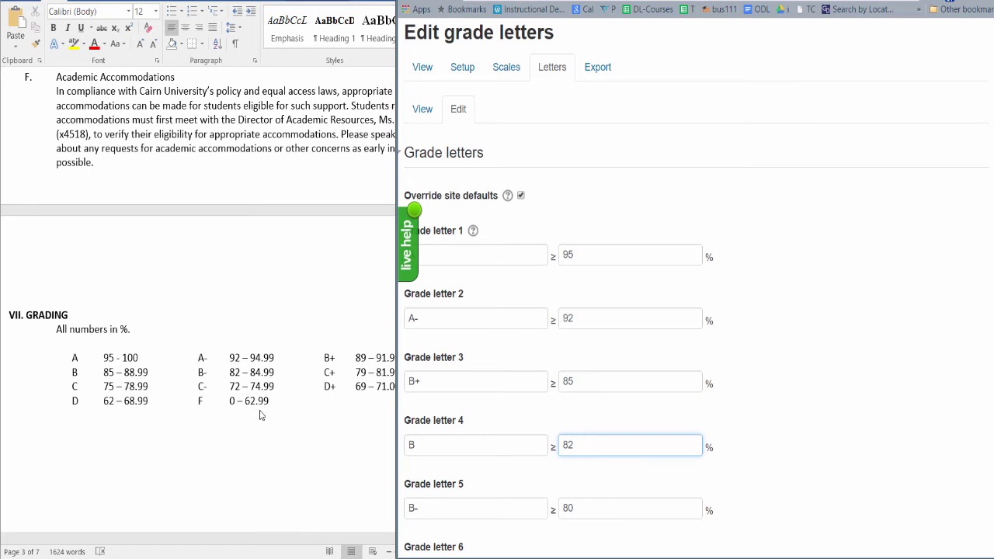
{"action": "scroll", "coordinate": [776, 404], "scroll_direction": "down", "scroll_amount": 3}
{"action": "scroll", "coordinate": [767, 414], "scroll_direction": "down", "scroll_amount": 4}
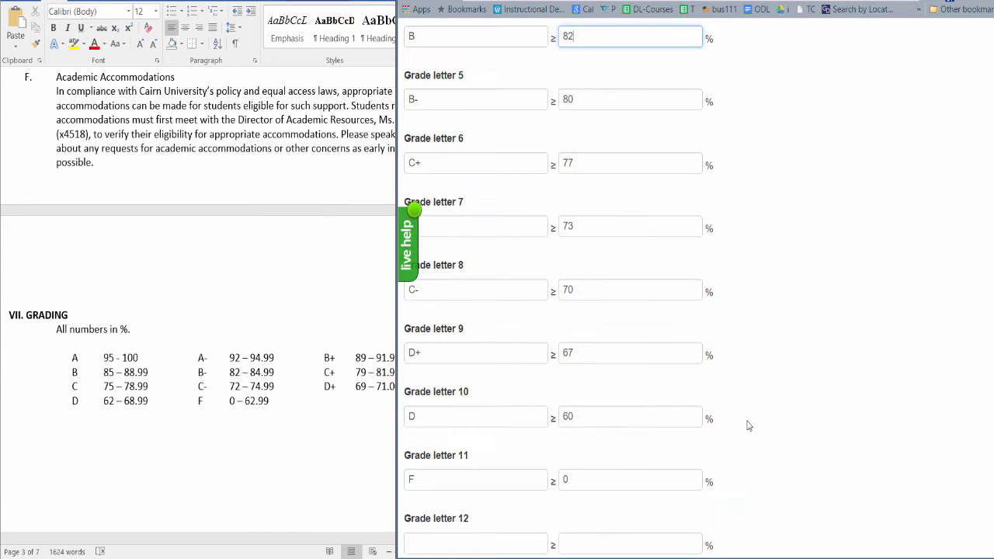
{"action": "scroll", "coordinate": [753, 426], "scroll_direction": "down", "scroll_amount": 3}
{"action": "scroll", "coordinate": [641, 452], "scroll_direction": "down", "scroll_amount": 2}
Save the custom grade letters, widen the syllabus document, and maximize the browser.
{"action": "left_click", "coordinate": [452, 458]}
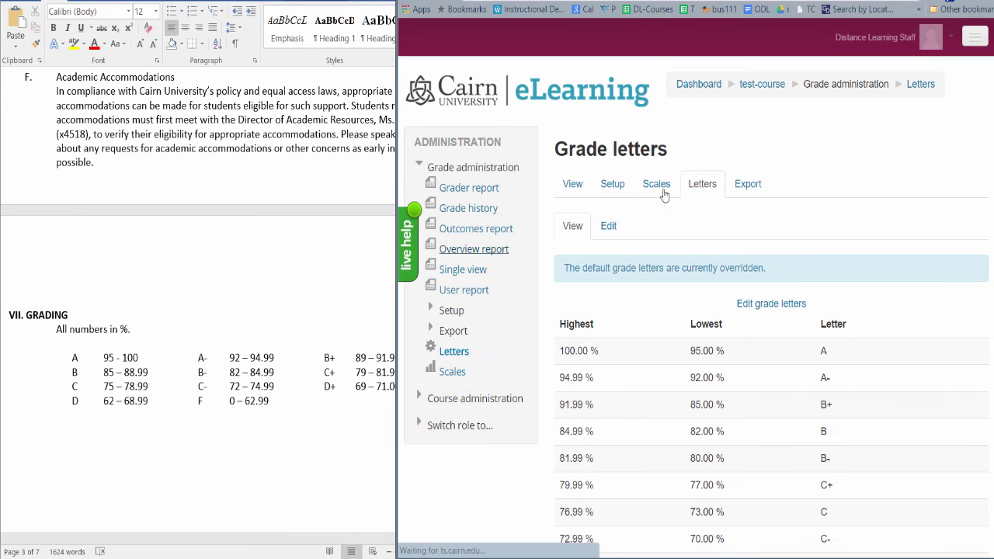
{"action": "left_click_drag", "start_coordinate": [397, 311], "coordinate": [509, 310]}
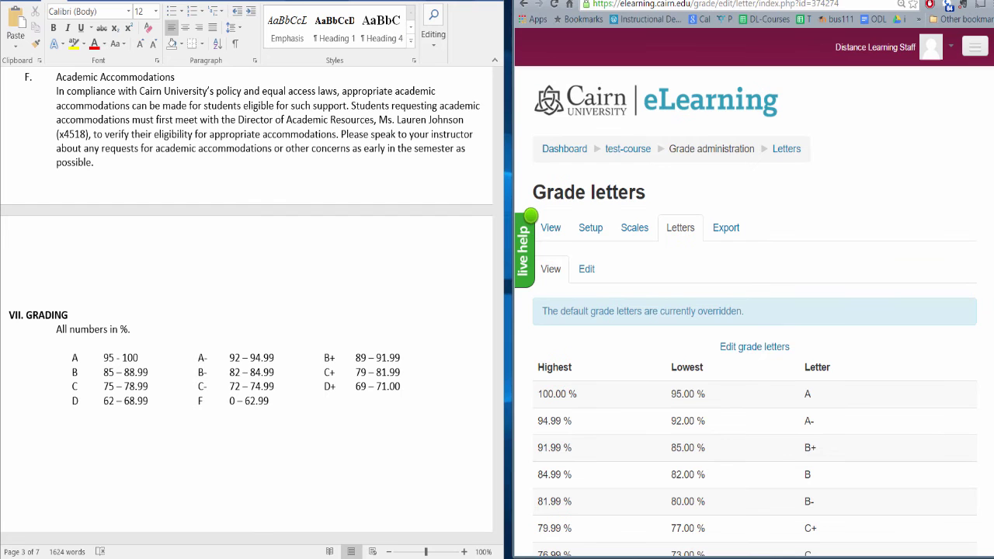
{"action": "key", "text": "super+Up"}
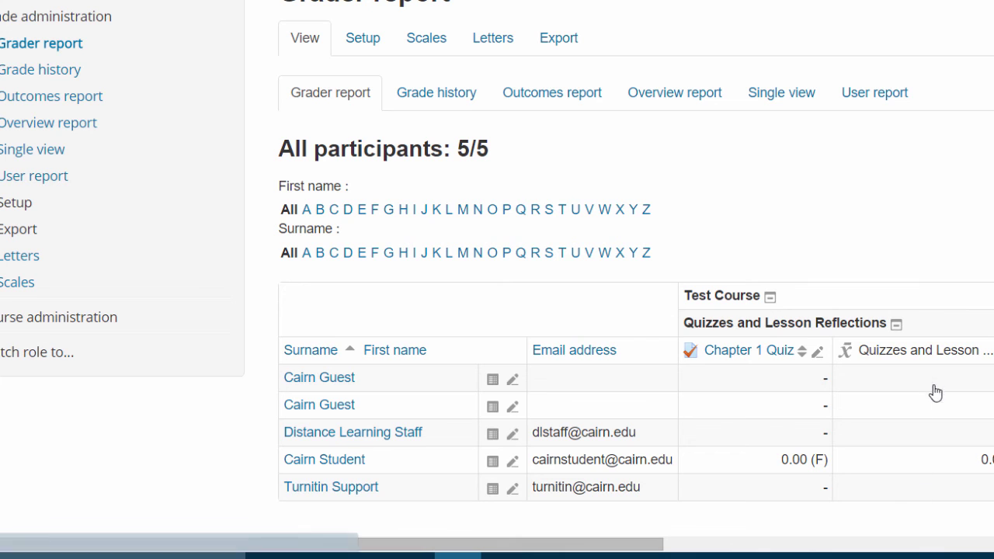
{"action": "scroll", "coordinate": [824, 472], "scroll_direction": "down", "scroll_amount": 1}
{"action": "scroll", "coordinate": [826, 472], "scroll_direction": "down", "scroll_amount": 1}
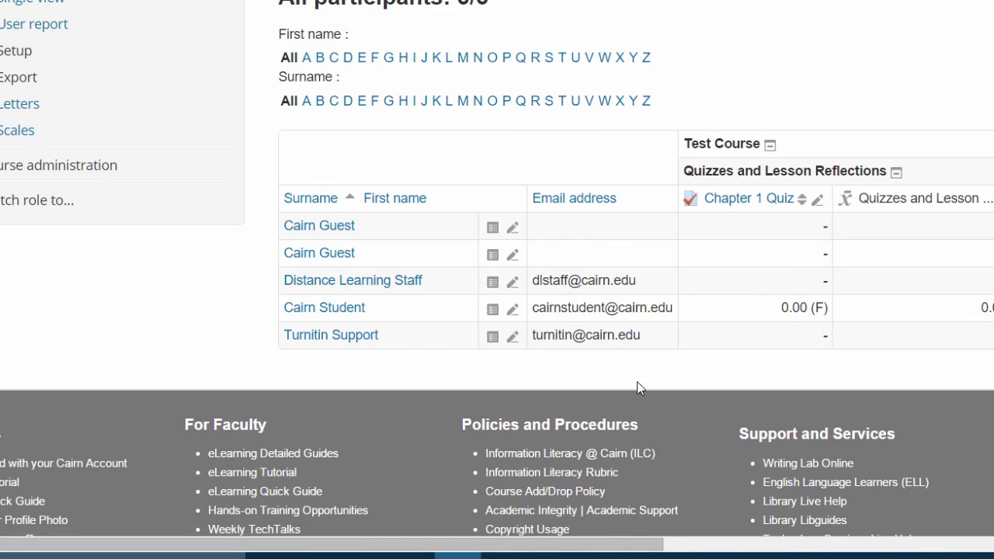
{"action": "scroll", "coordinate": [852, 406], "scroll_direction": "up", "scroll_amount": 2}
{"action": "scroll", "coordinate": [435, 482], "scroll_direction": "down", "scroll_amount": 1}
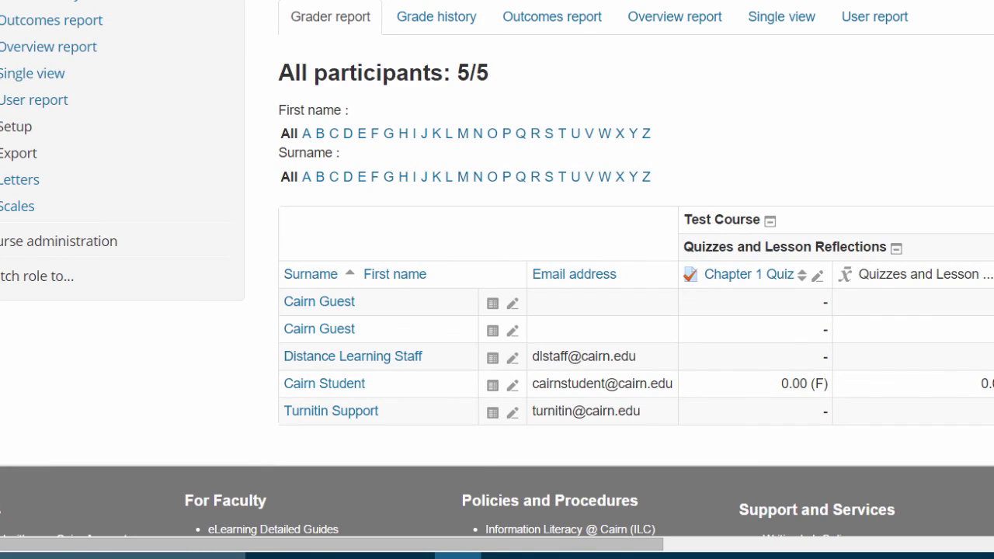
{"action": "mouse_move", "coordinate": [221, 543]}
{"action": "left_mouse_down"}
{"action": "mouse_move", "coordinate": [618, 536]}
{"action": "mouse_move", "coordinate": [76, 534]}
{"action": "left_mouse_up"}
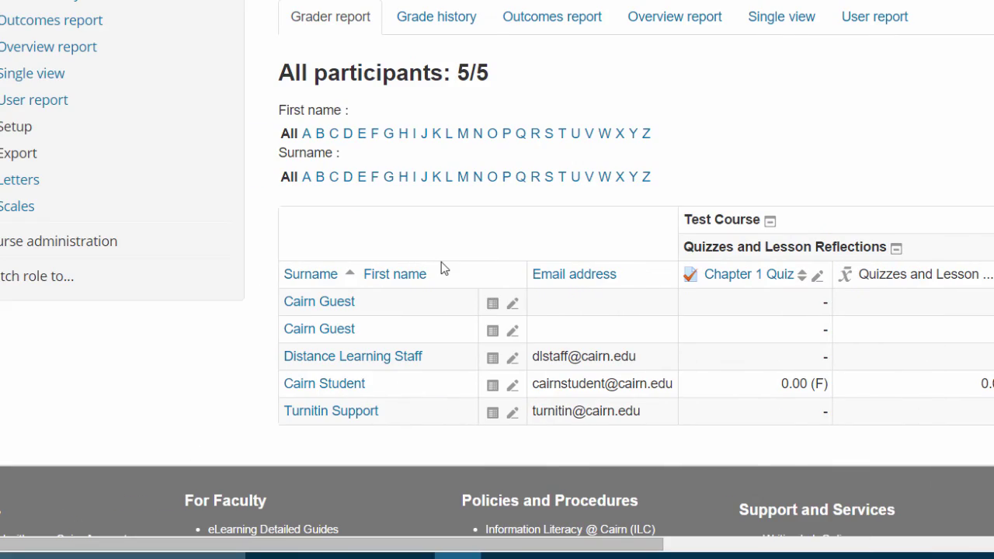